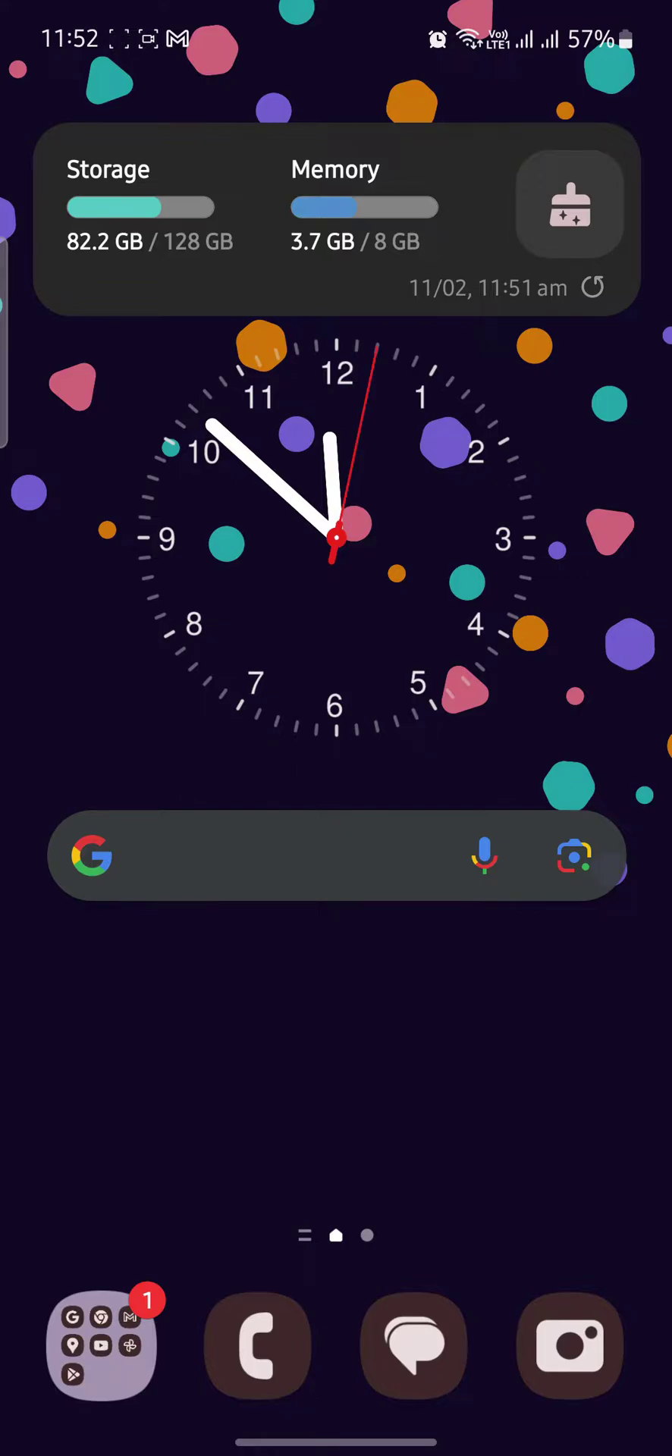
Launch Telegram from the app drawer and go to Settings via the side menu.
left_click_drag(222, 1023, 222, 569)
left_click(467, 728)
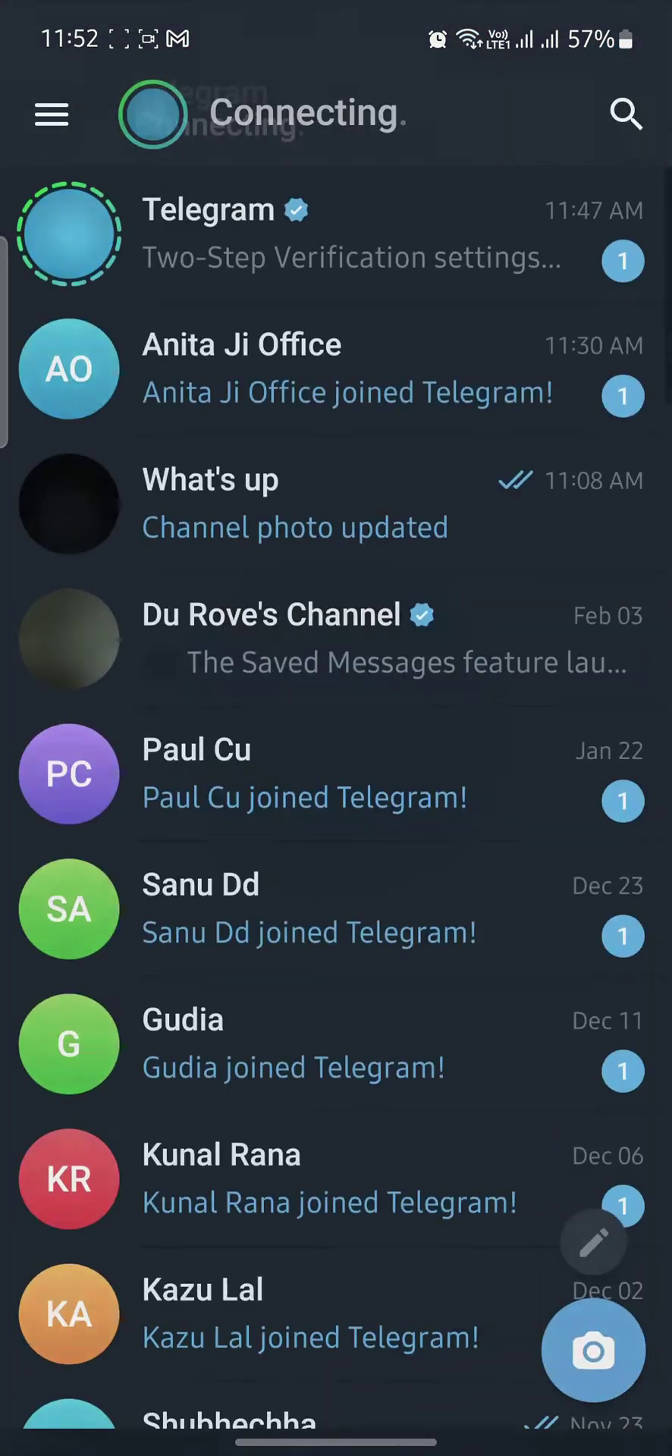
left_click_drag(558, 1309, 558, 455)
left_click_drag(558, 943, 518, 1081)
left_click(52, 112)
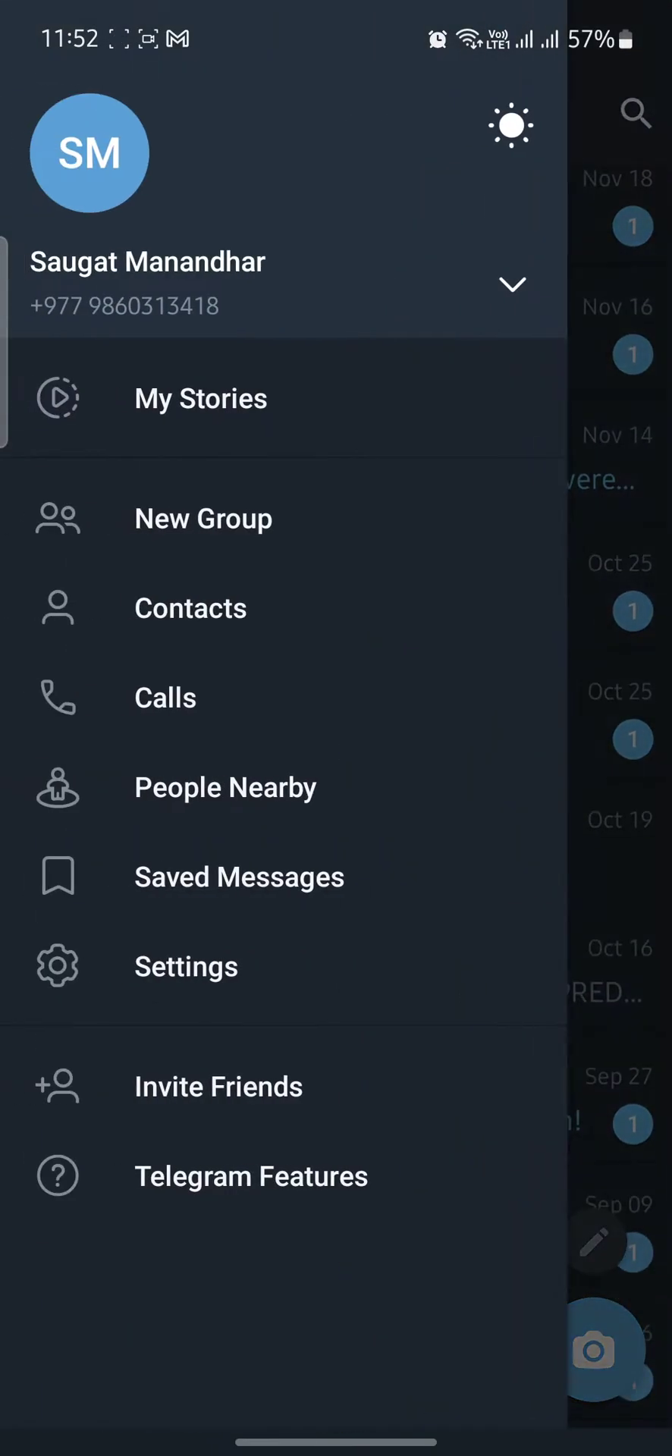
left_click(326, 978)
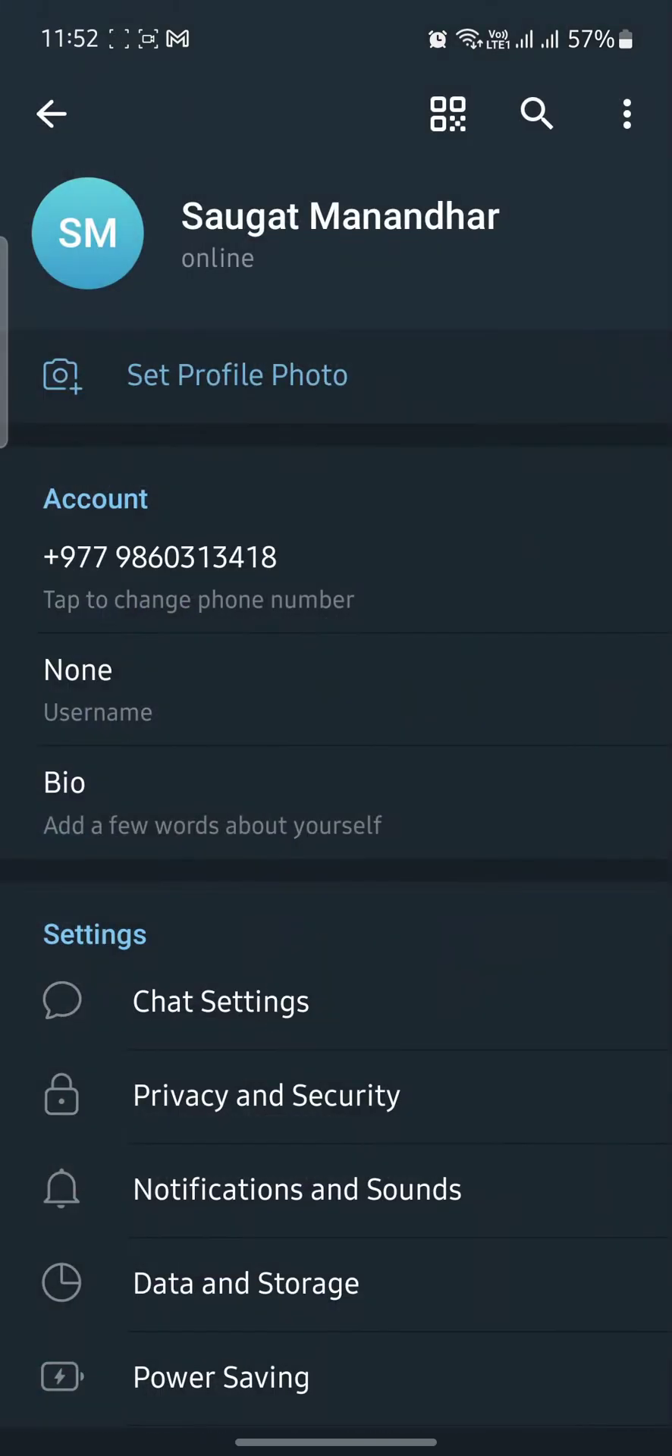
left_click_drag(478, 1160, 478, 696)
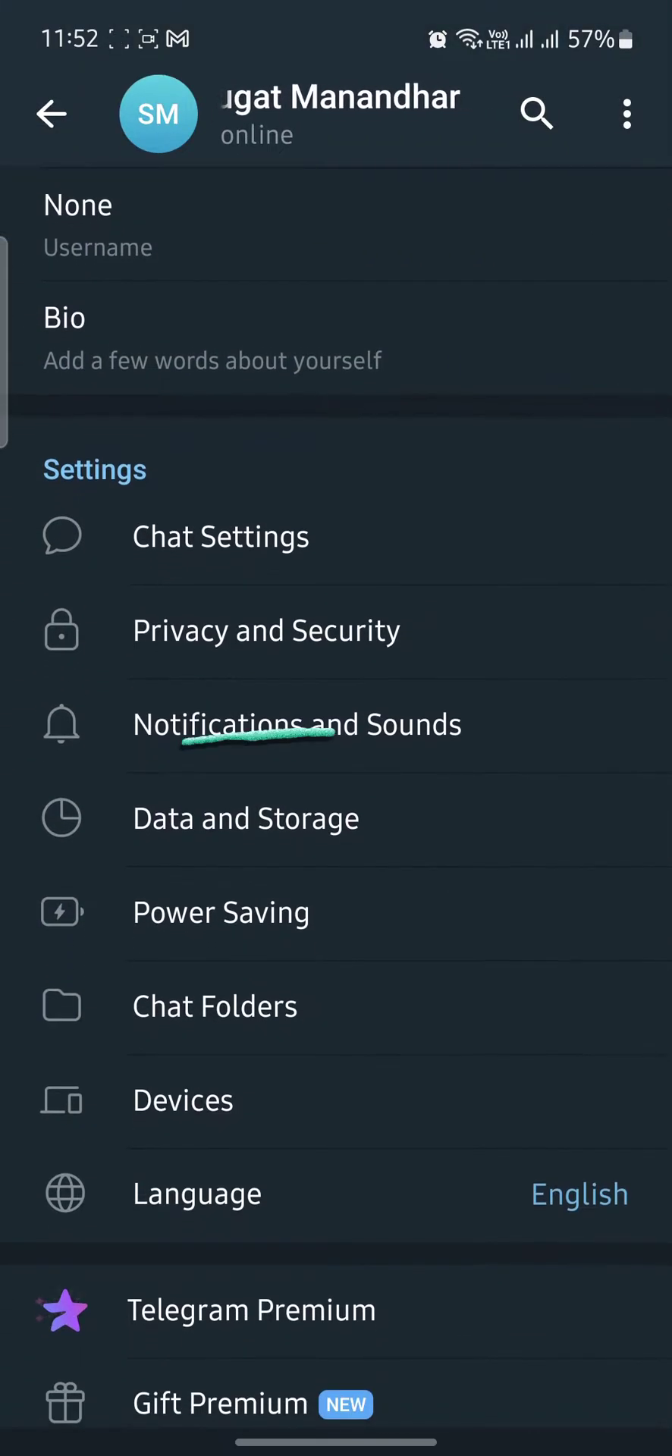
Open Data and Storage from the Telegram Settings list.
left_click(405, 817)
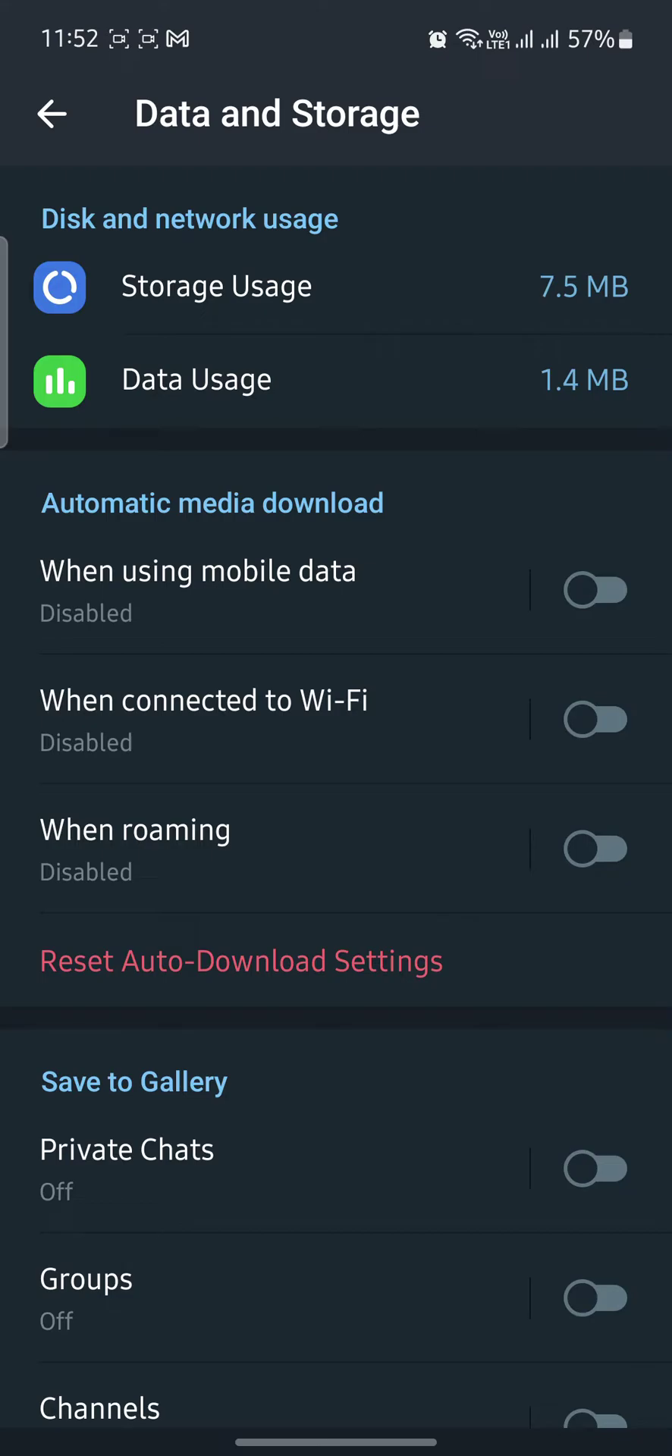
left_click_drag(666, 961, 546, 962)
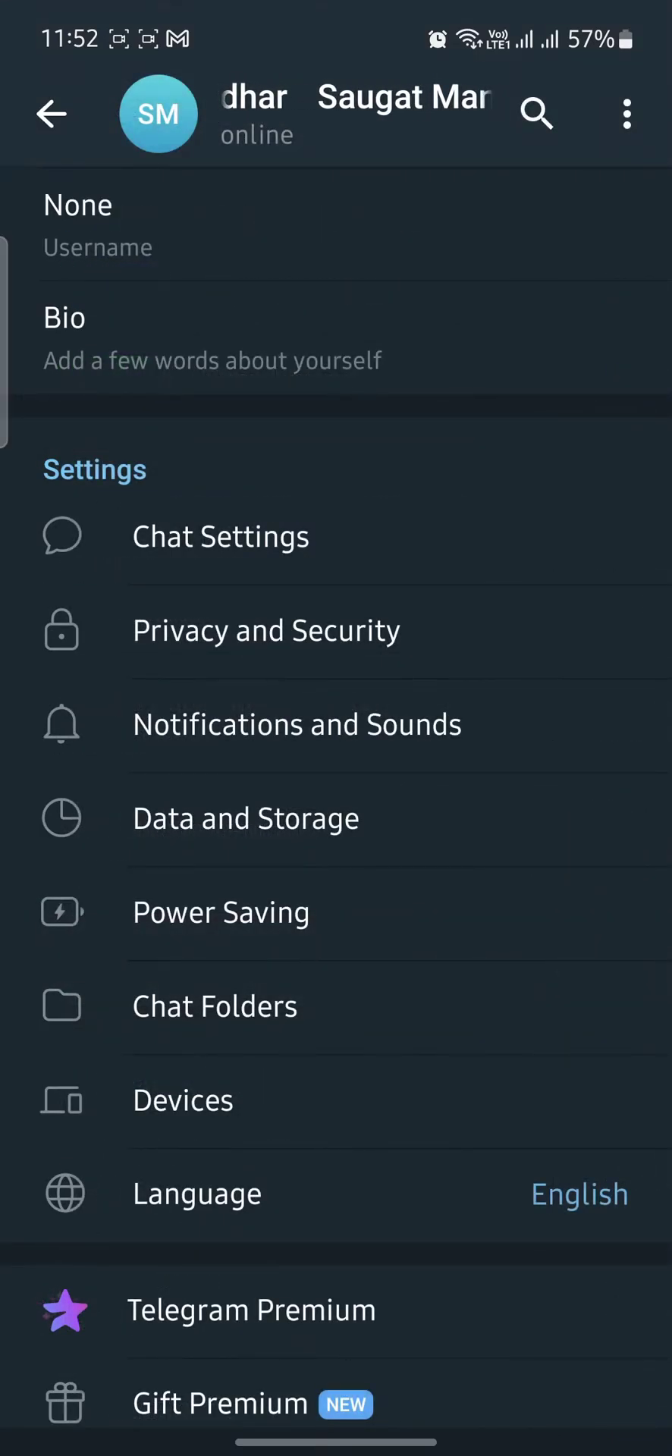
left_click_drag(666, 867, 547, 867)
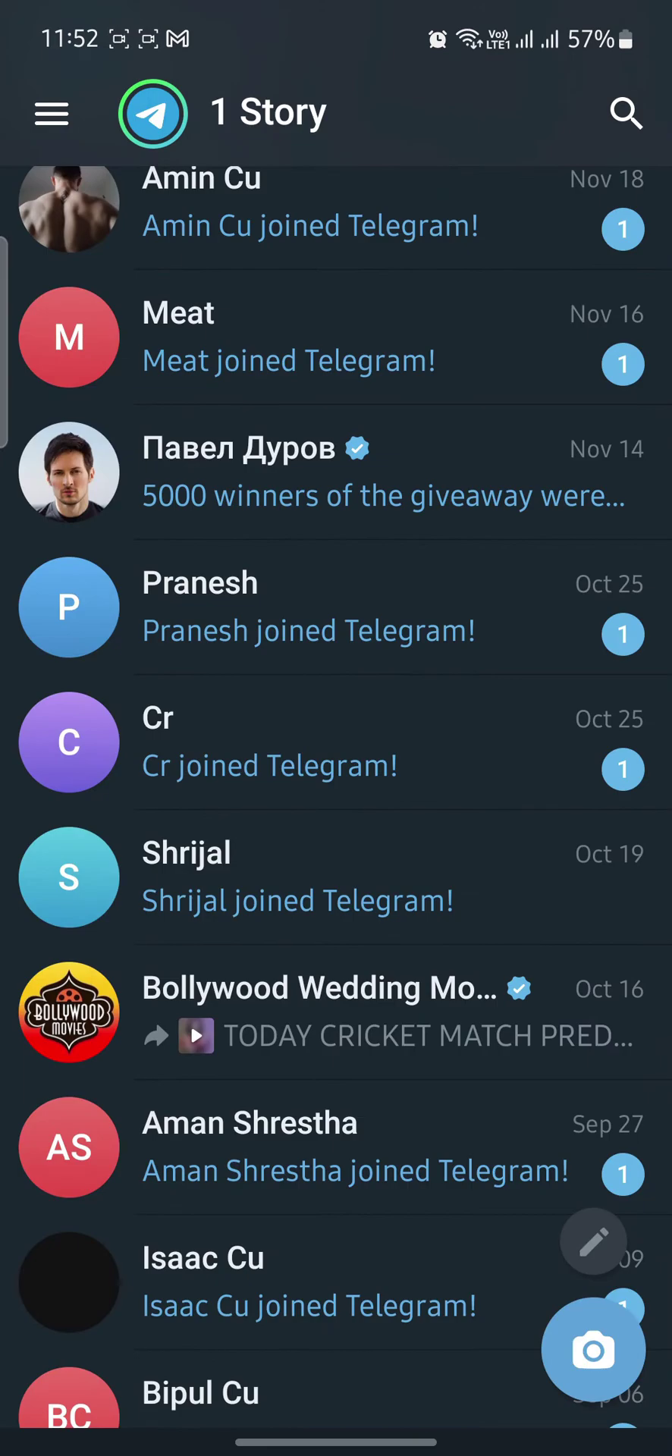
left_click(52, 112)
left_click(387, 966)
left_click(280, 1265)
left_click(250, 410)
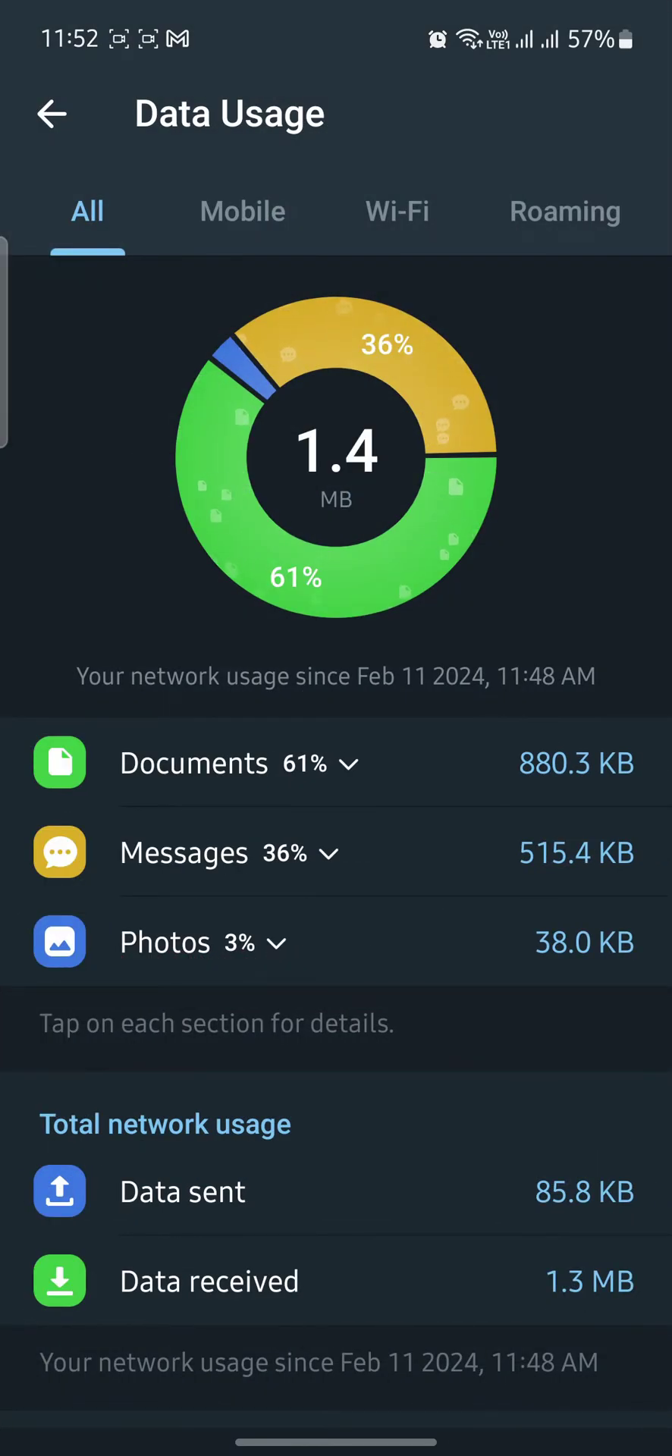
scroll(623, 770, "down", 3)
scroll(538, 1069, "up", 3)
key("Escape")
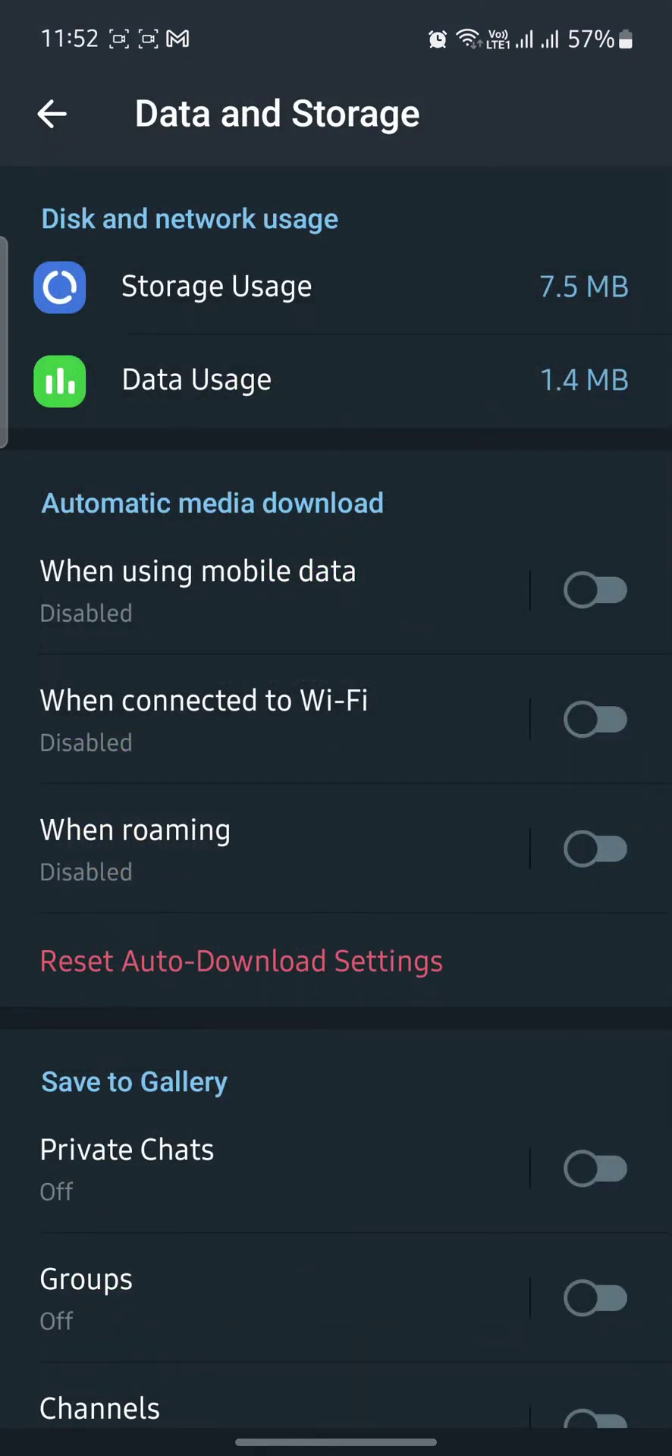
left_click(238, 453)
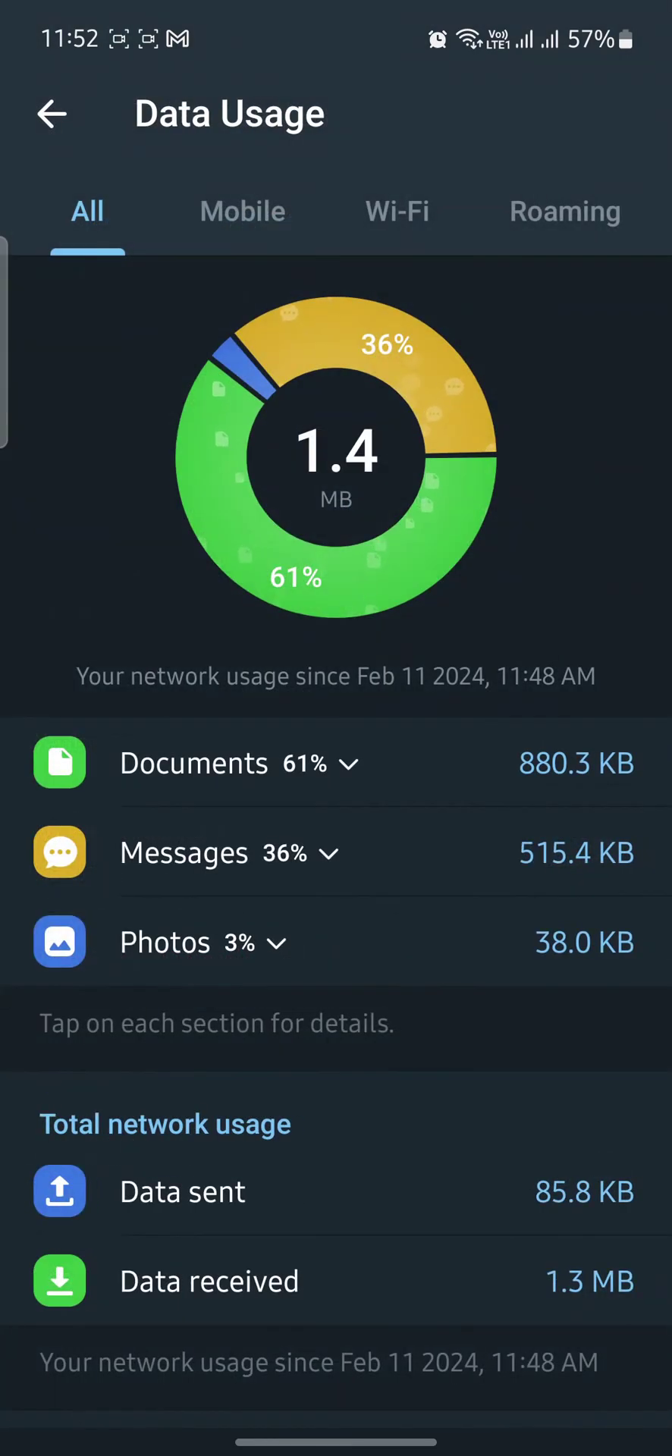
key("Escape")
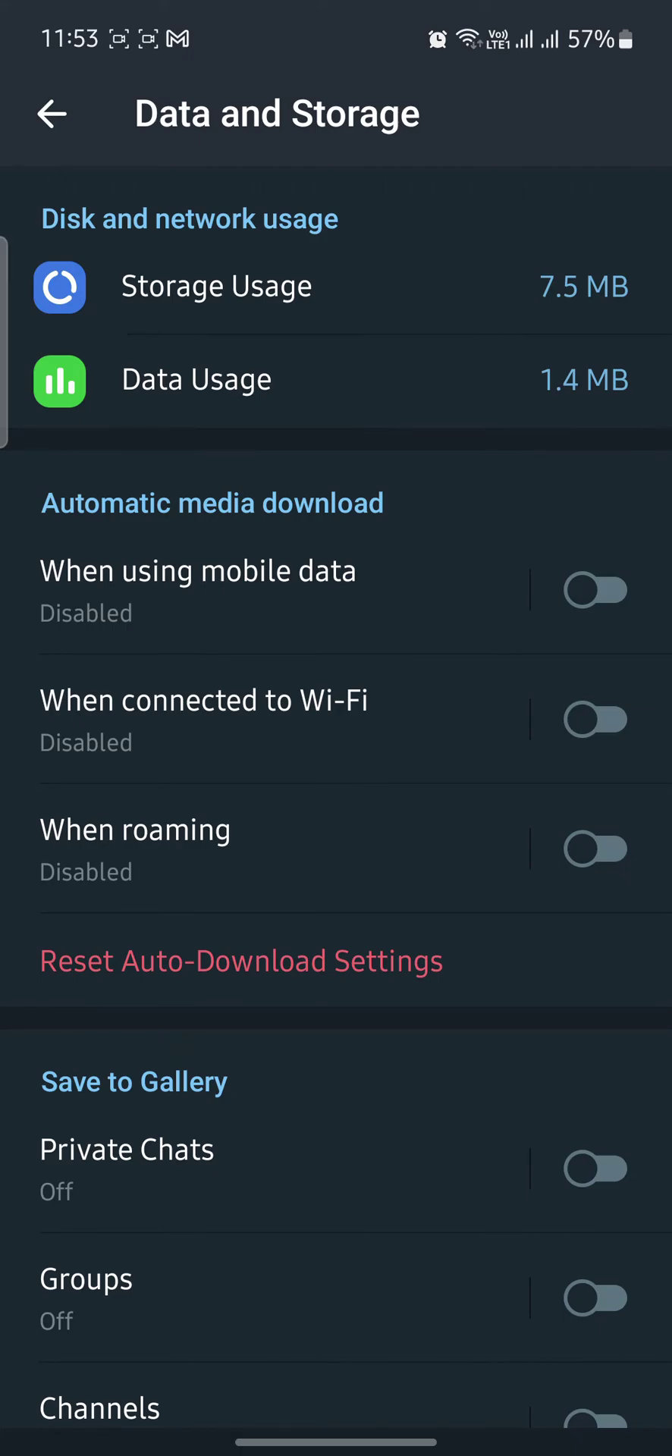
Return from Telegram to the Android home screen.
key("super")
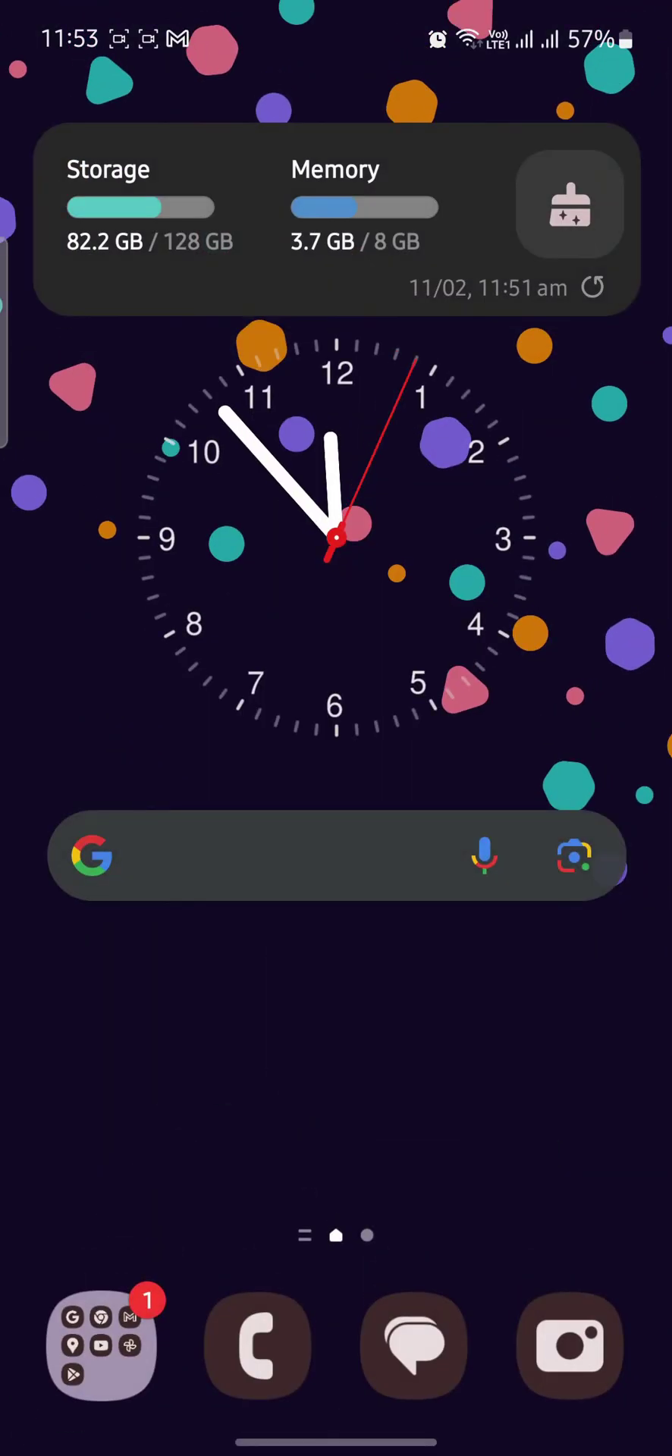